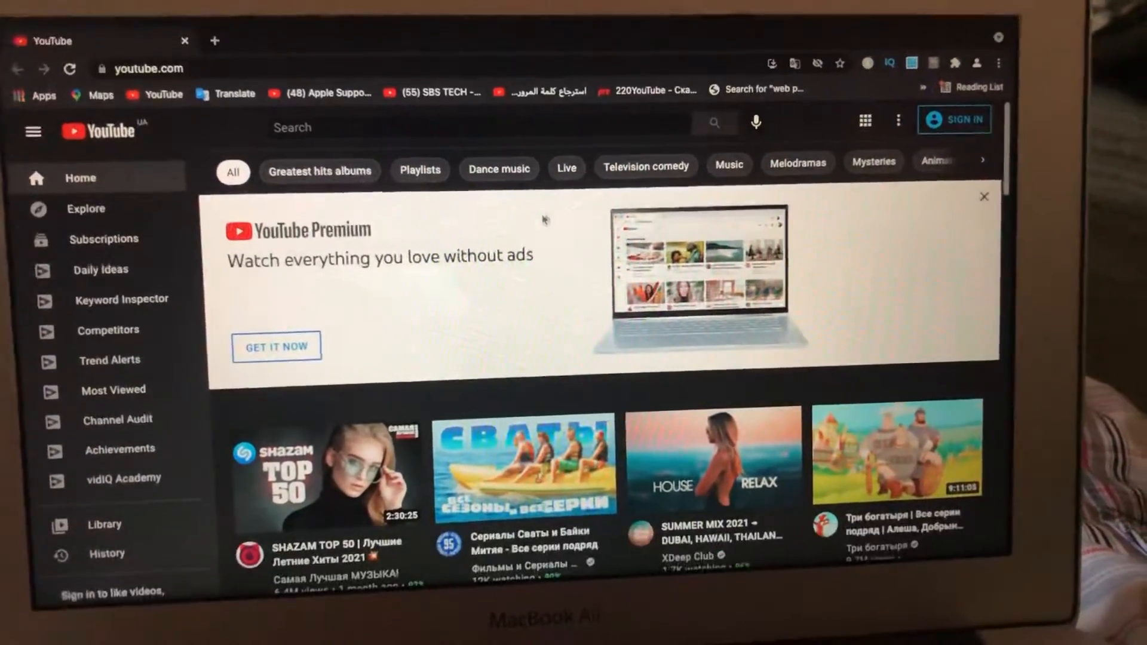
Bring up Chrome's three-dot main menu over the YouTube tab.
{"action": "left_click", "coordinate": [1010, 53]}
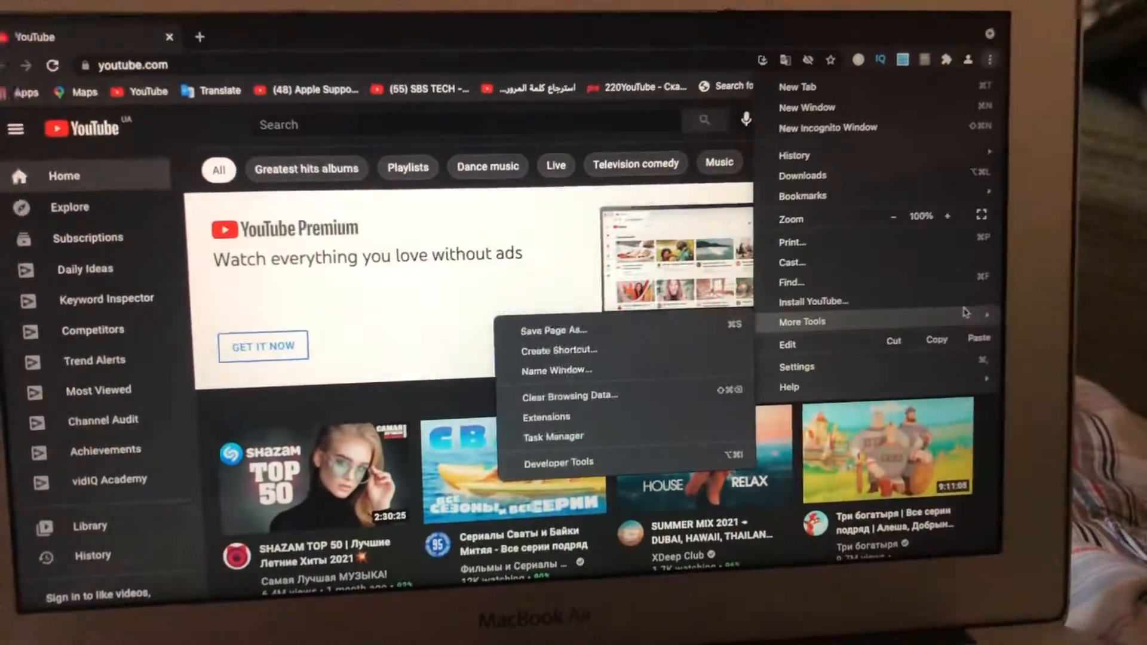
In Settings, set On start-up to 'Open a specific page or set of pages'.
{"action": "left_click", "coordinate": [956, 368]}
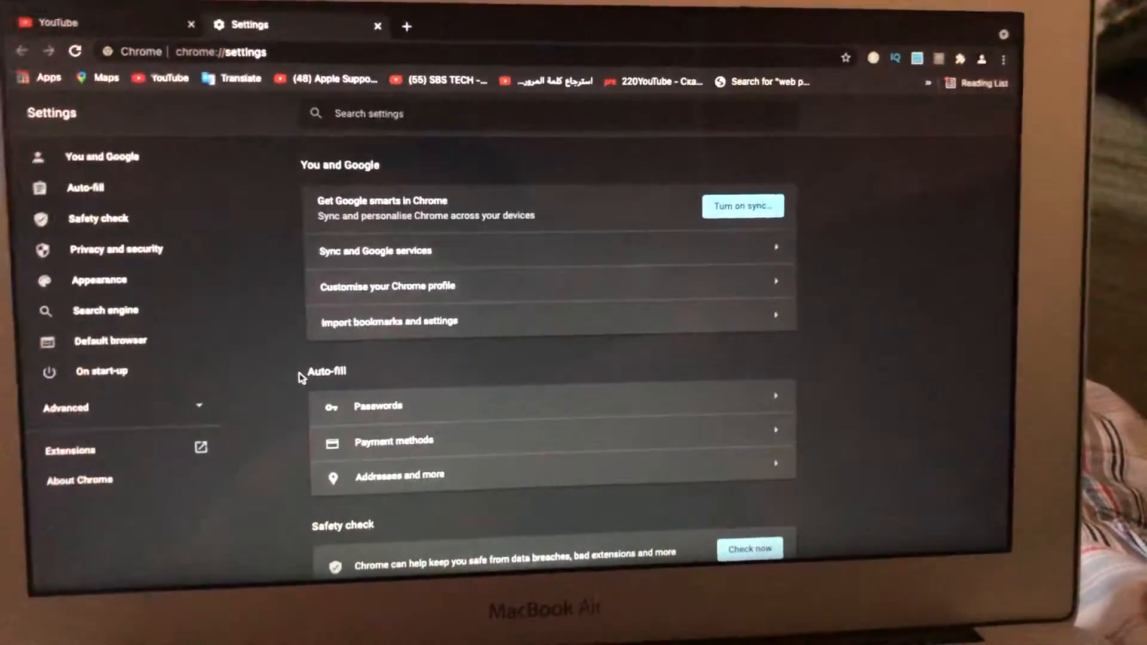
{"action": "scroll", "coordinate": [301, 376], "scroll_direction": "down", "scroll_amount": 5}
{"action": "scroll", "coordinate": [322, 431], "scroll_direction": "down", "scroll_amount": 5}
{"action": "scroll", "coordinate": [332, 467], "scroll_direction": "down", "scroll_amount": 3}
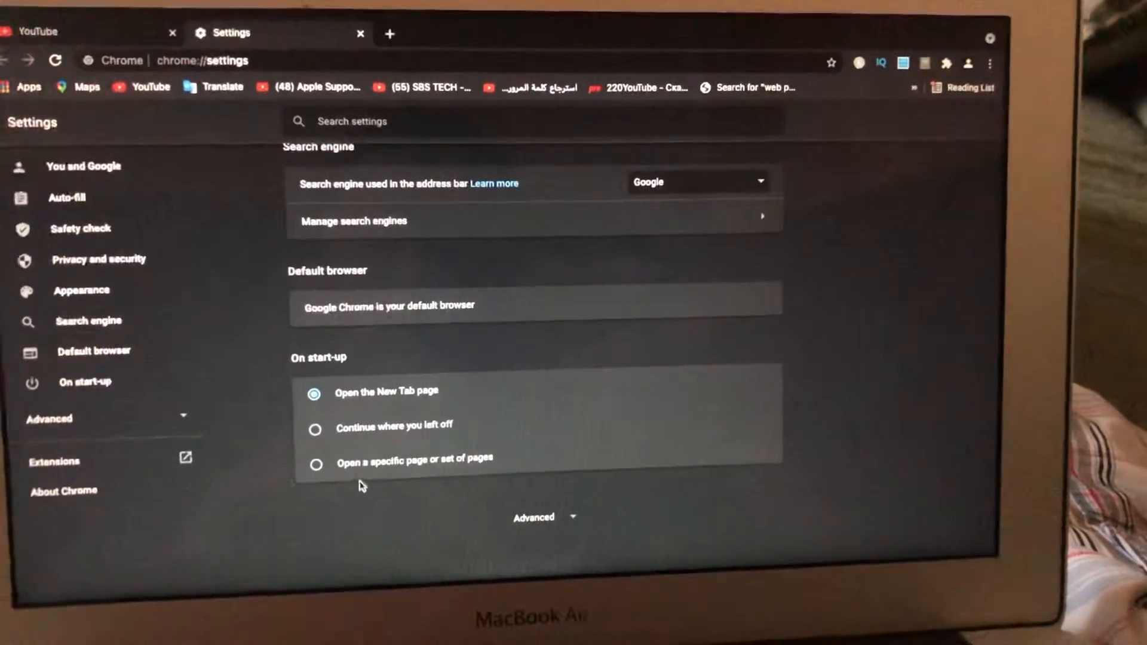
{"action": "left_click", "coordinate": [313, 467]}
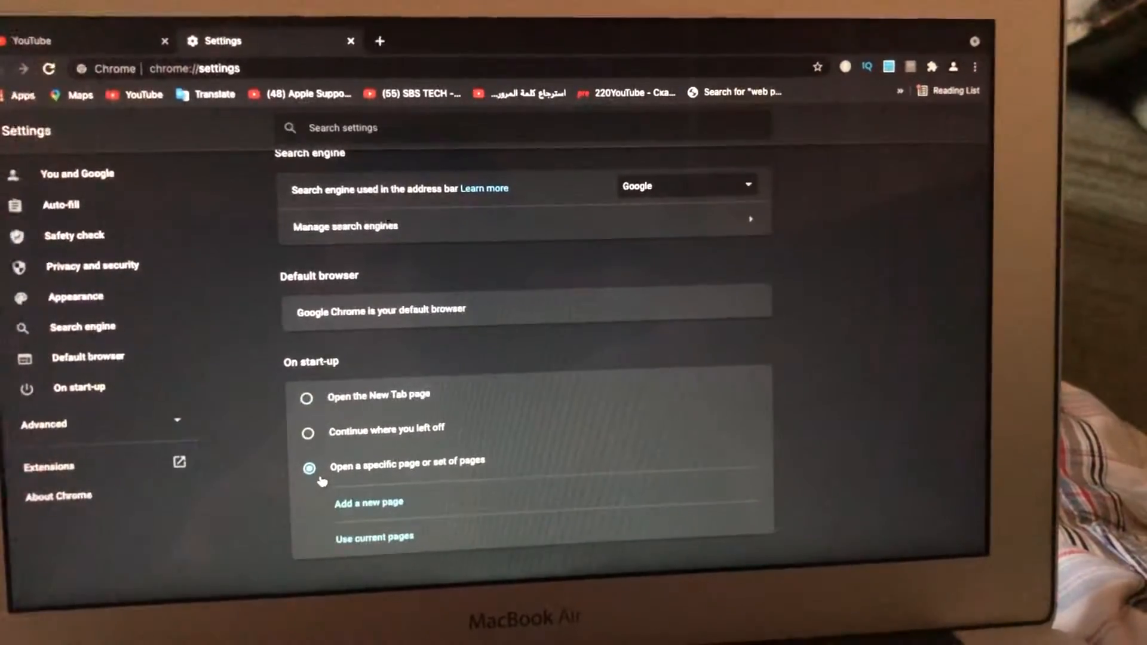
{"action": "scroll", "coordinate": [321, 479], "scroll_direction": "down", "scroll_amount": 2}
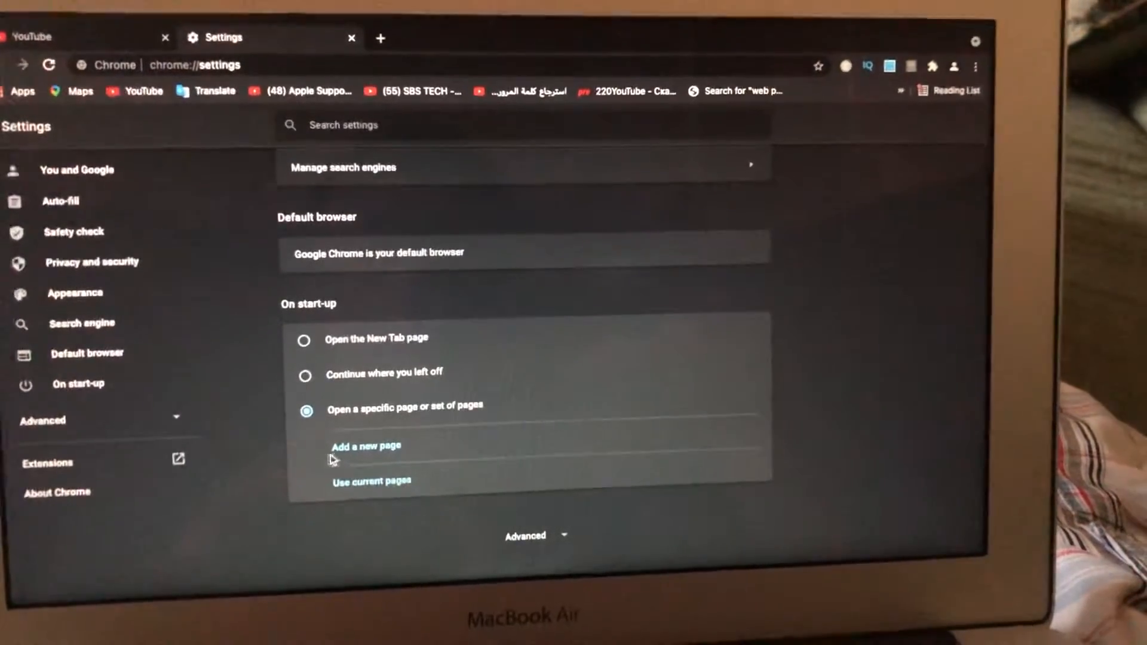
Start adding a new start-up page, then cancel the dialog with no URL added.
{"action": "left_click", "coordinate": [352, 450]}
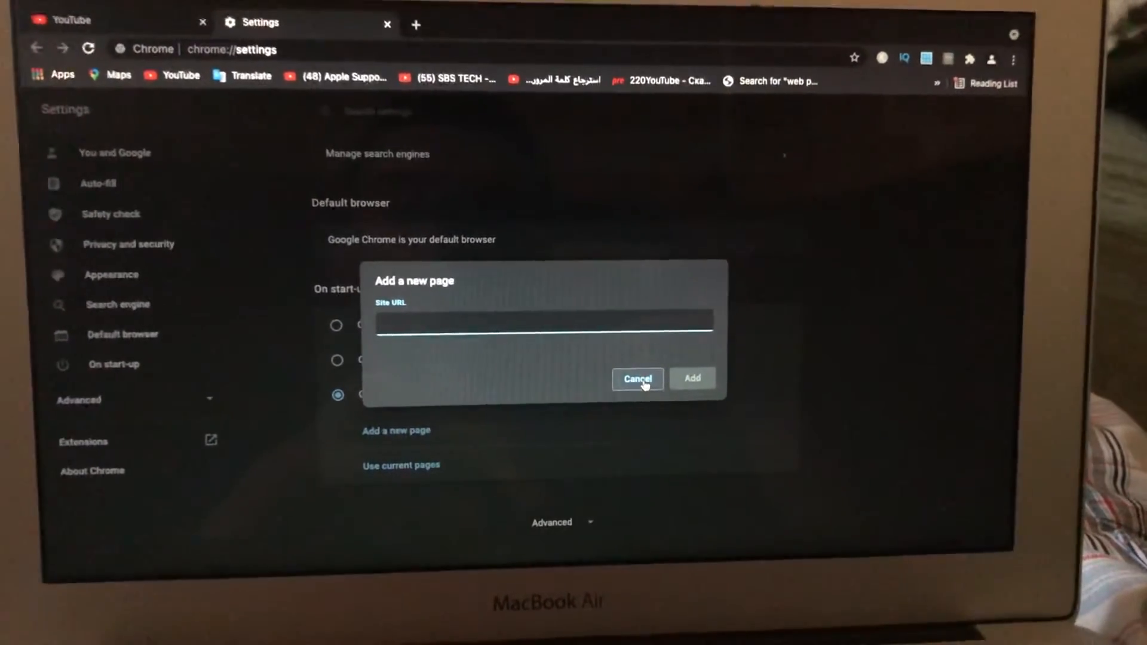
{"action": "left_click", "coordinate": [647, 379]}
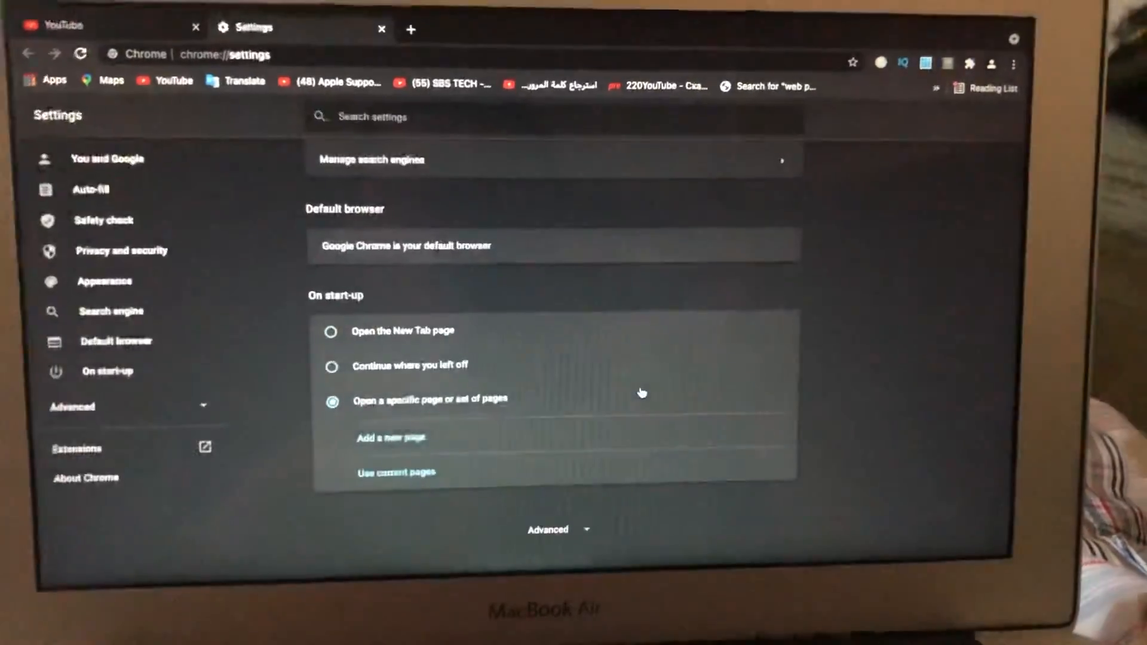